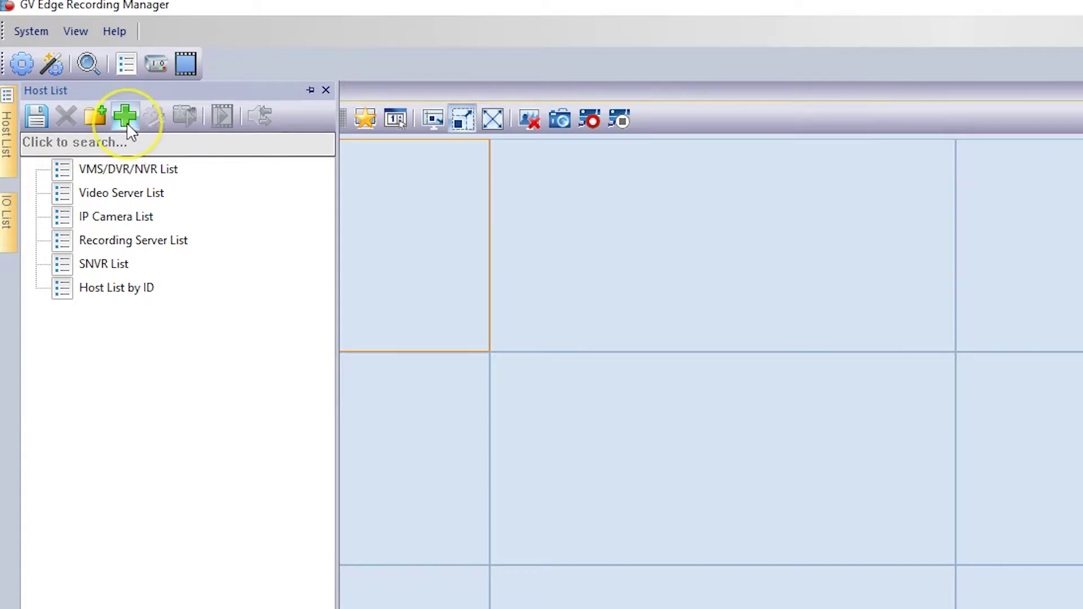
Add a VMS/DVR/NVR host named Hoptix Pizza at hoptix360.gvdip.com with ID admin and the account password, updating its device information before saving.
click(125, 118)
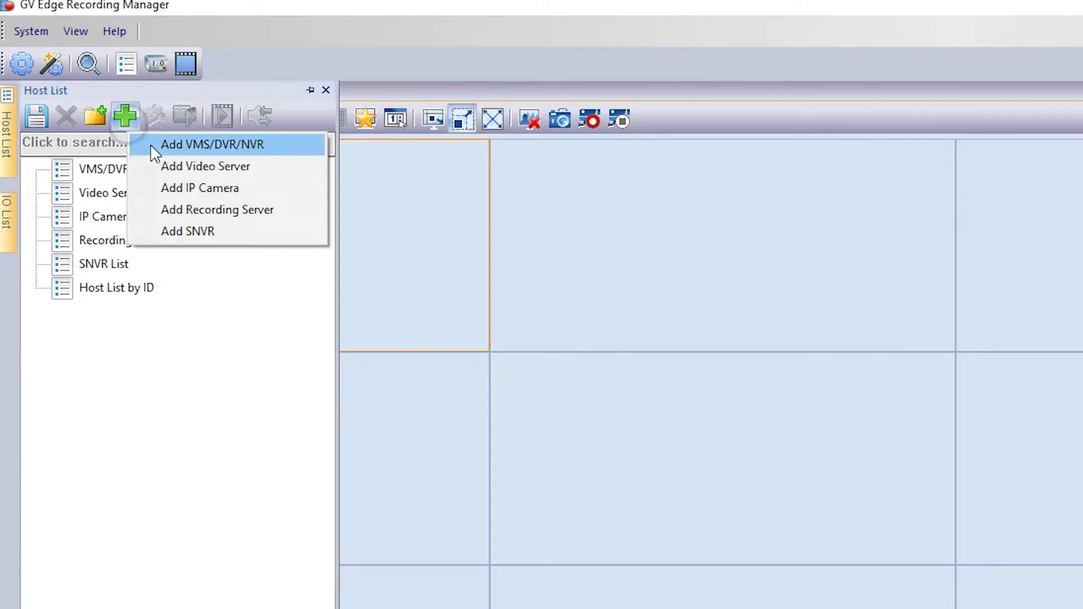
click(158, 148)
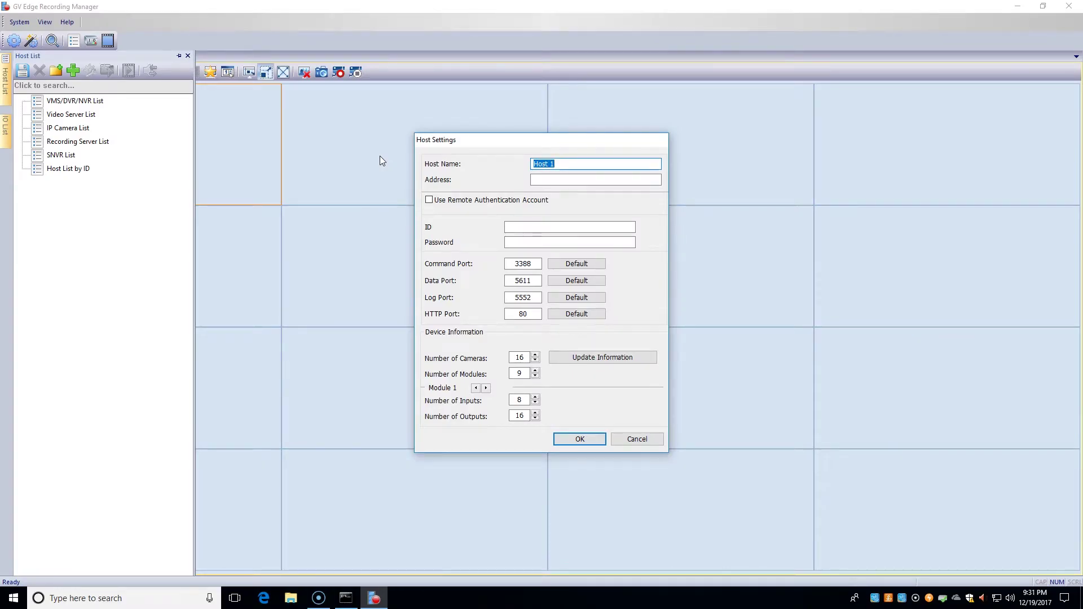
text(Hoptix Pizza)
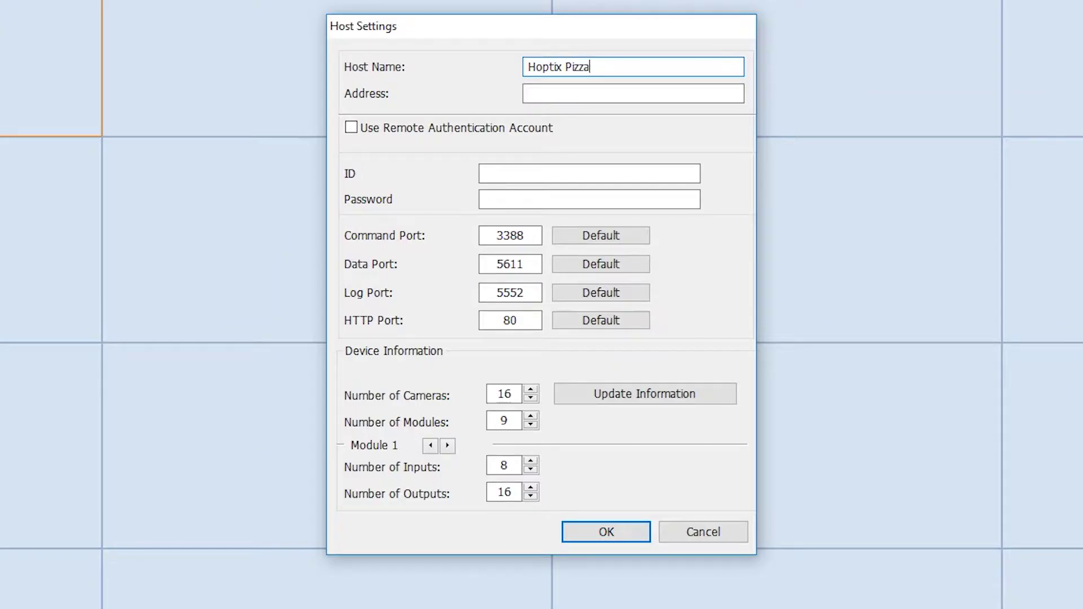
click(633, 93)
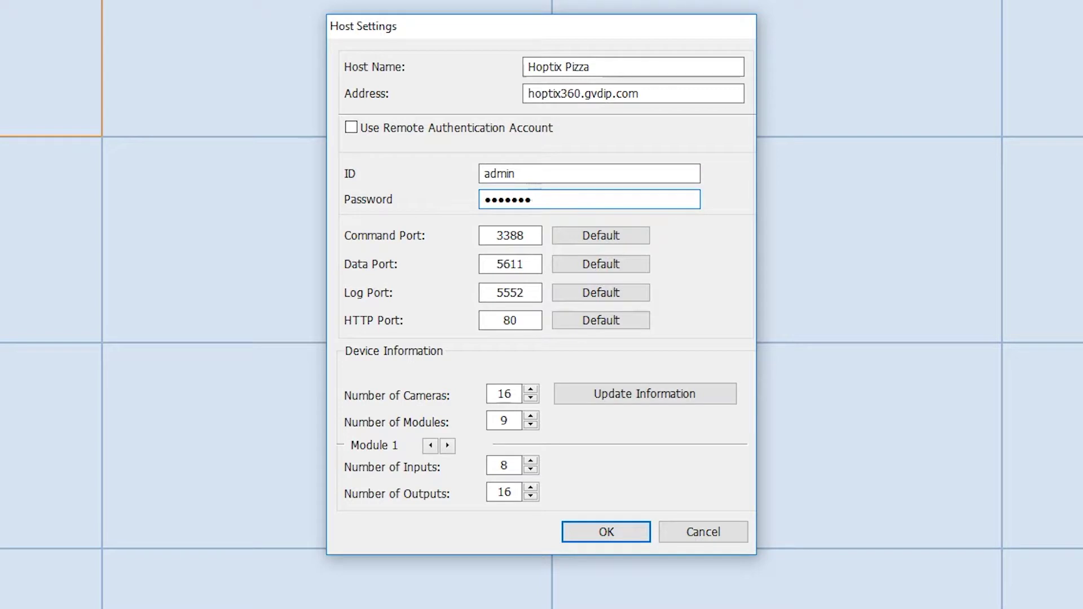
click(586, 402)
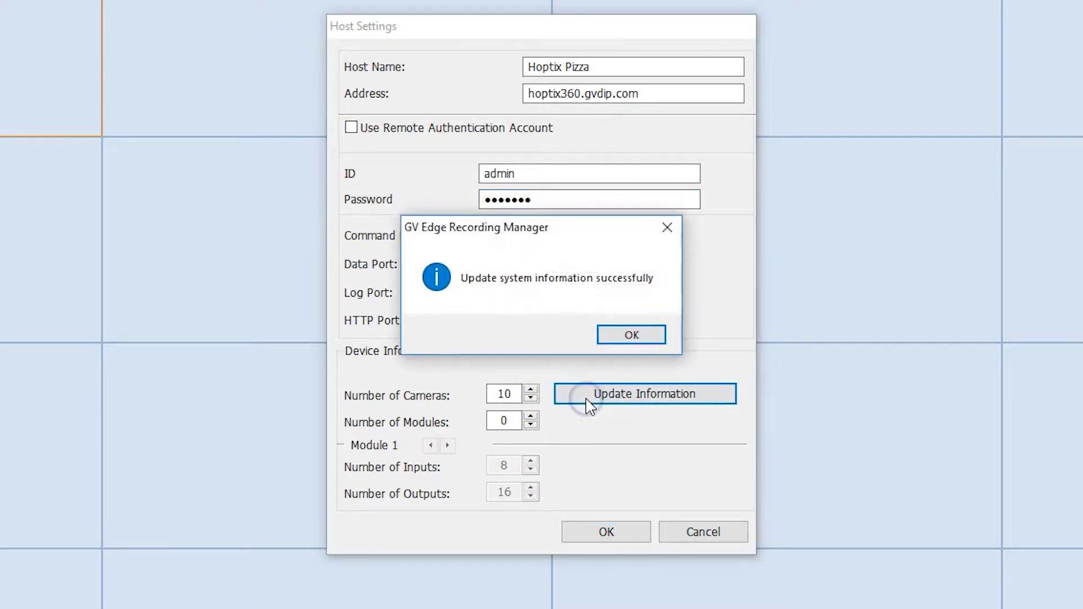
click(632, 336)
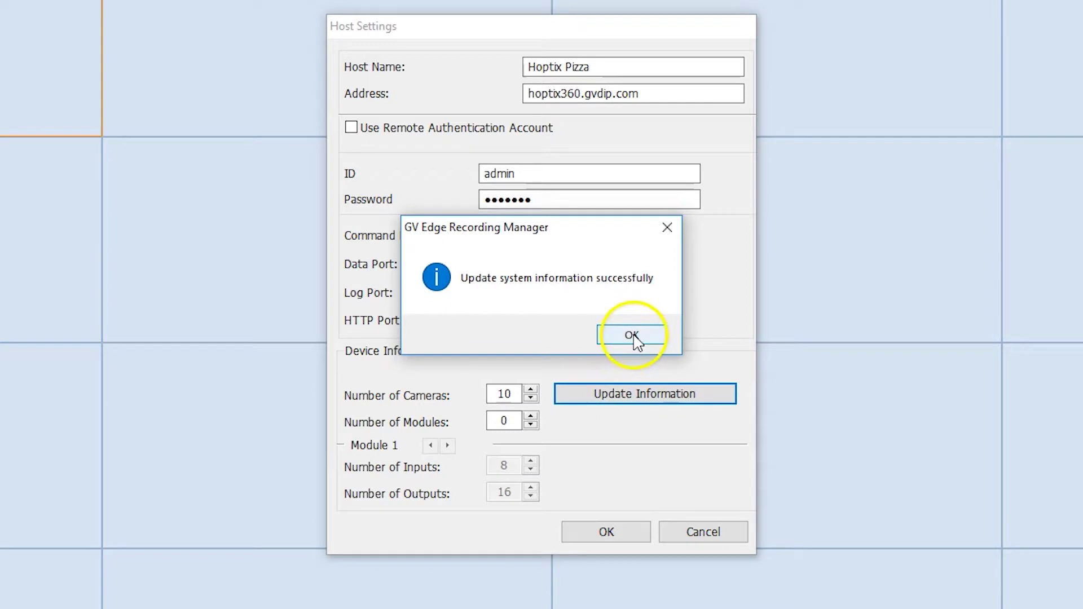
click(605, 532)
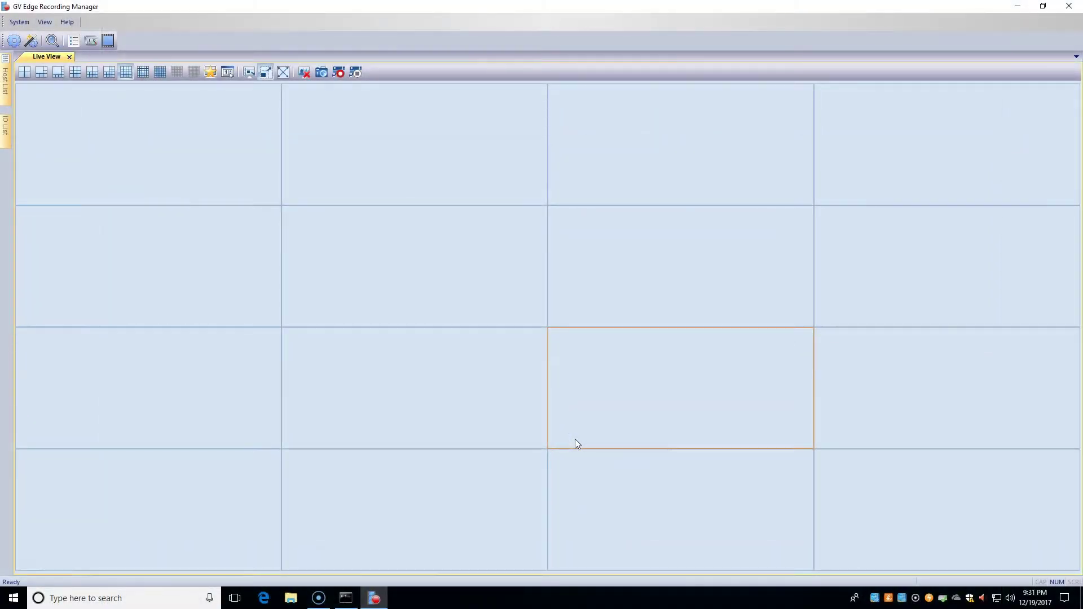
Add a second VMS/DVR/NVR host named Hotix Bar at hoptixbar.gvdip.com with ID admin and the account password, updating its device information before saving.
click(381, 288)
click(64, 116)
click(7, 89)
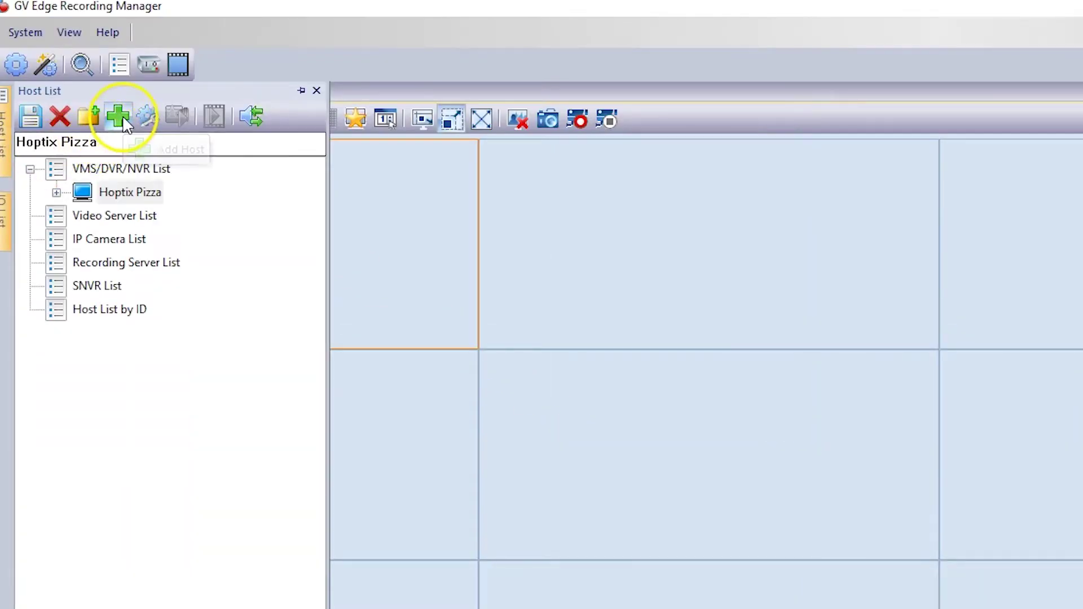
click(123, 117)
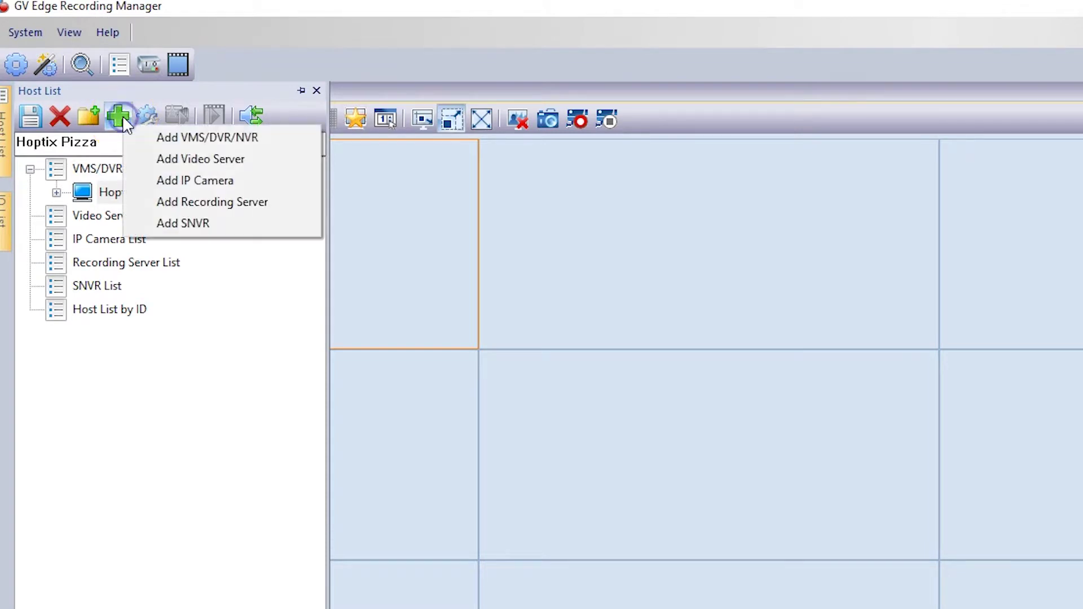
click(151, 137)
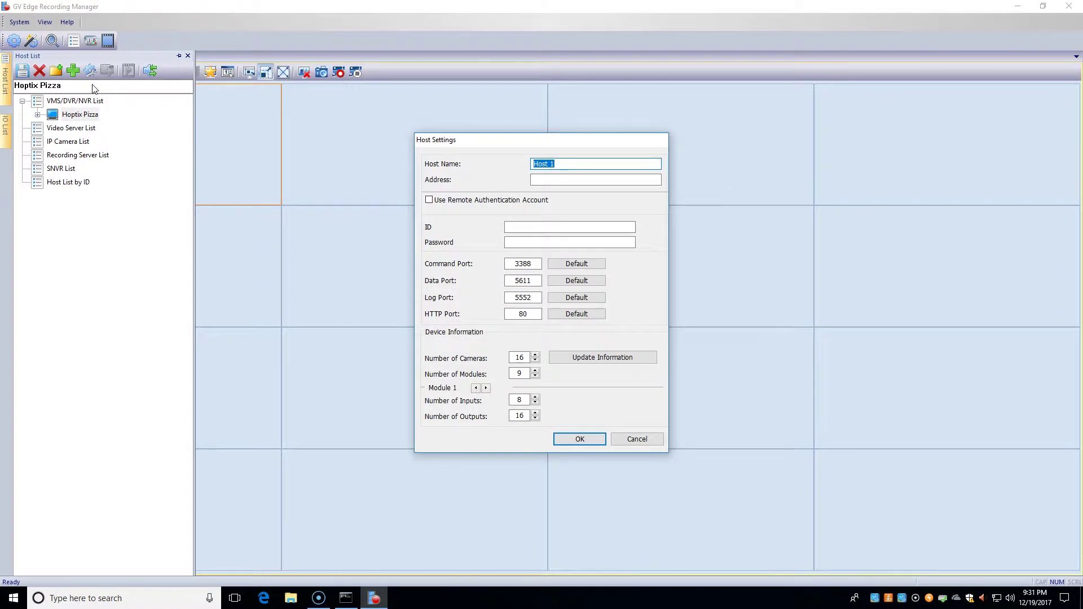
text(H)
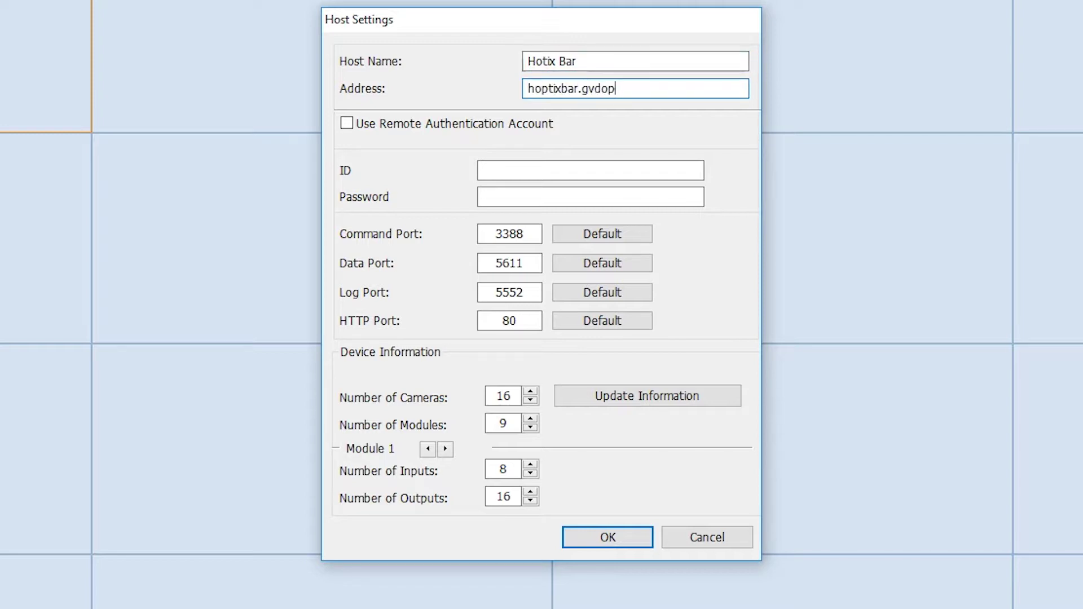
click(590, 170)
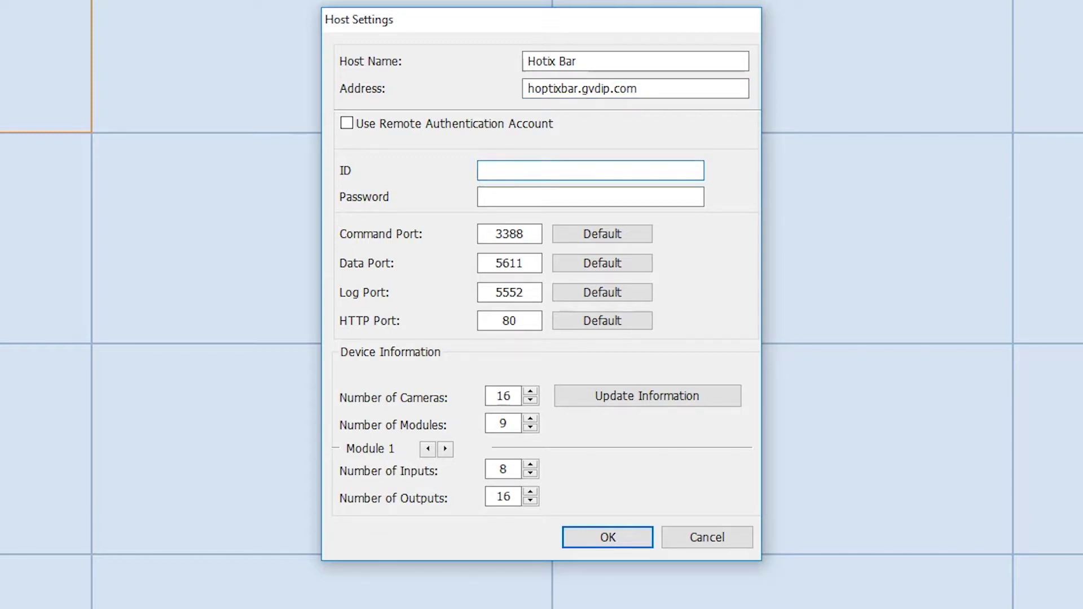
click(590, 197)
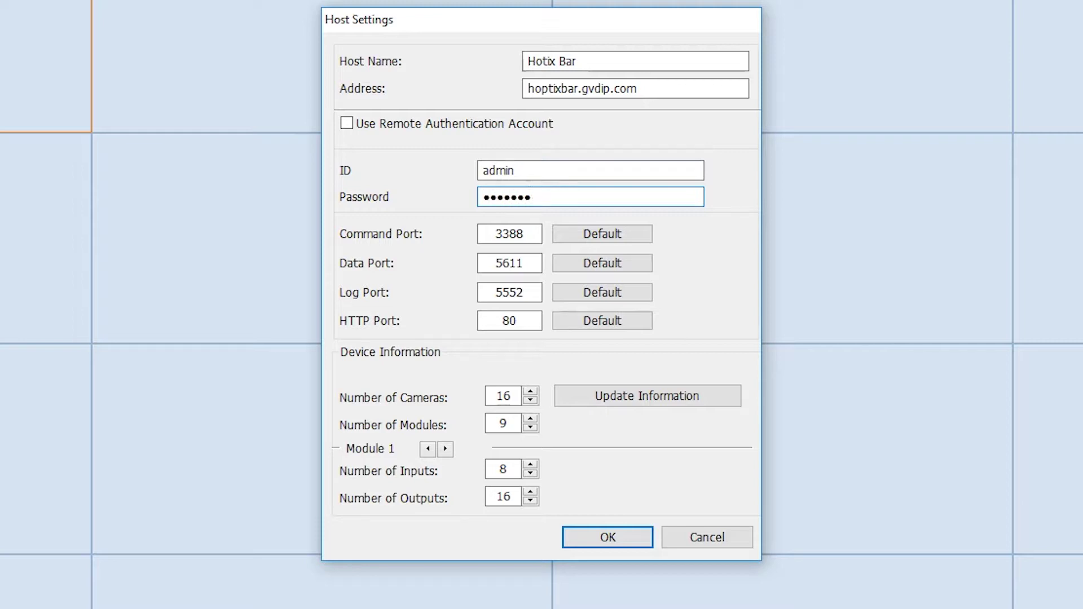
click(600, 396)
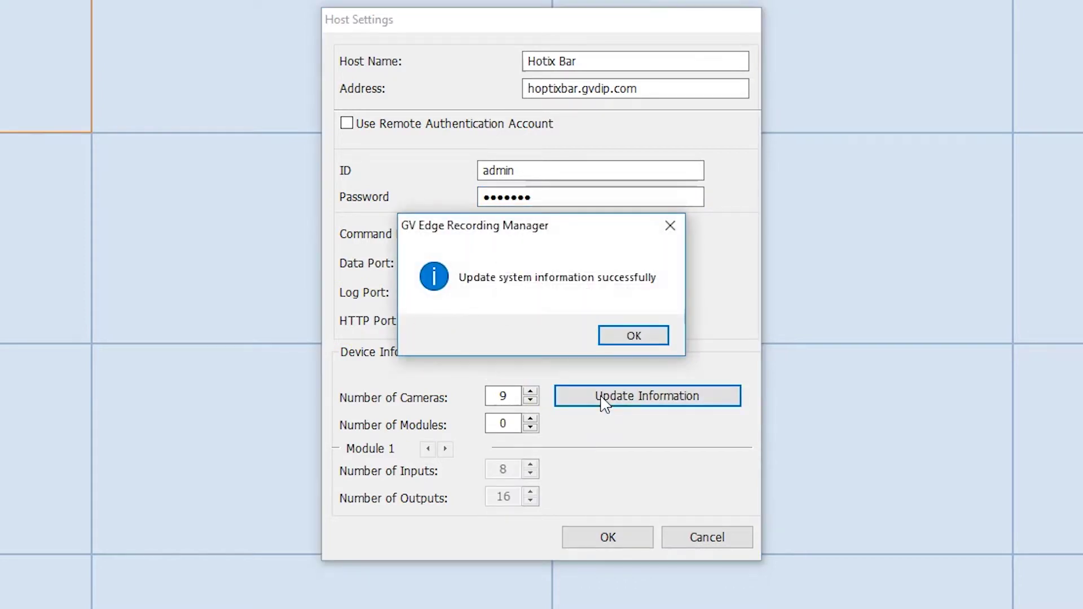
click(639, 336)
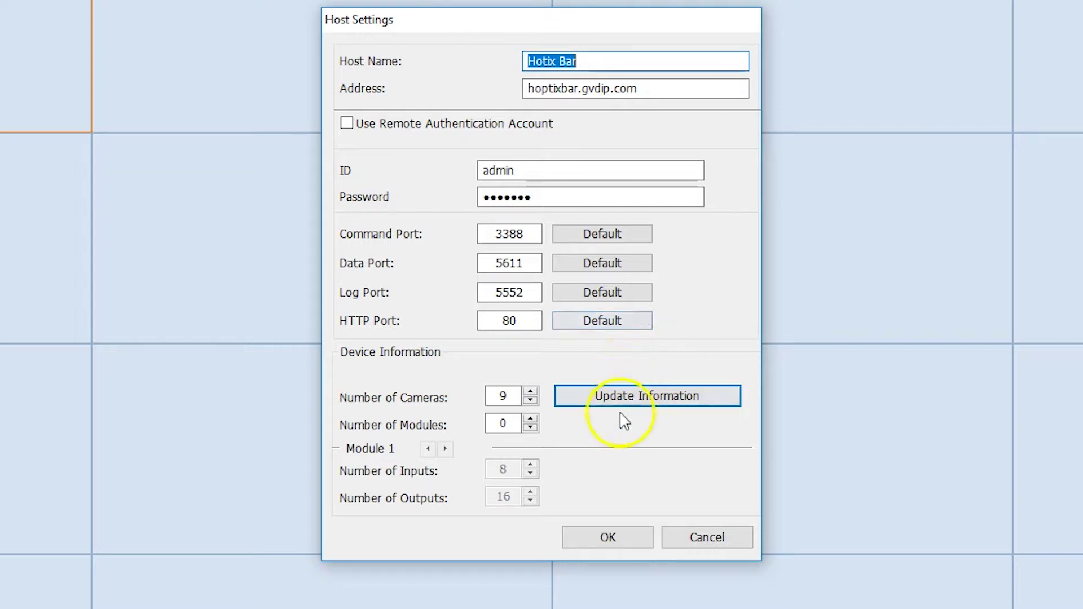
click(581, 544)
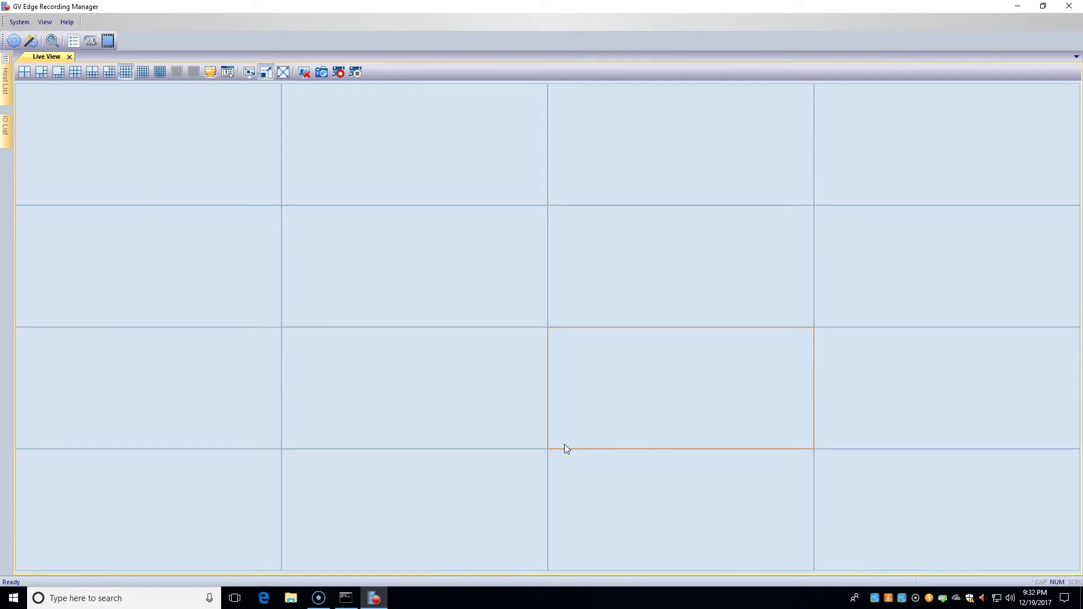
Display all Hoptix Pizza cameras in the live view grid, starting from the first cell.
click(454, 345)
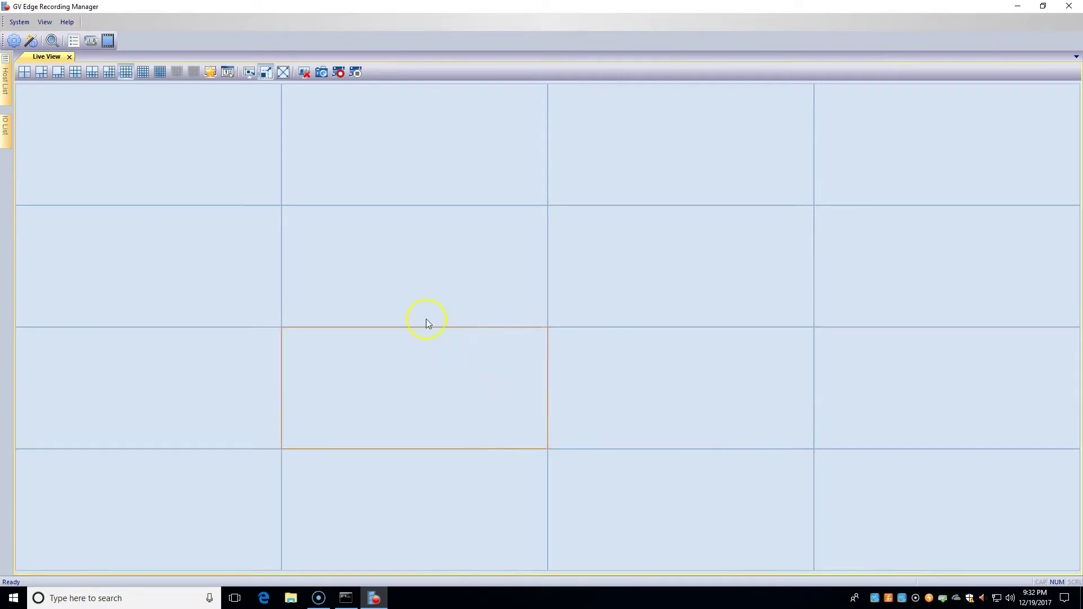
click(130, 108)
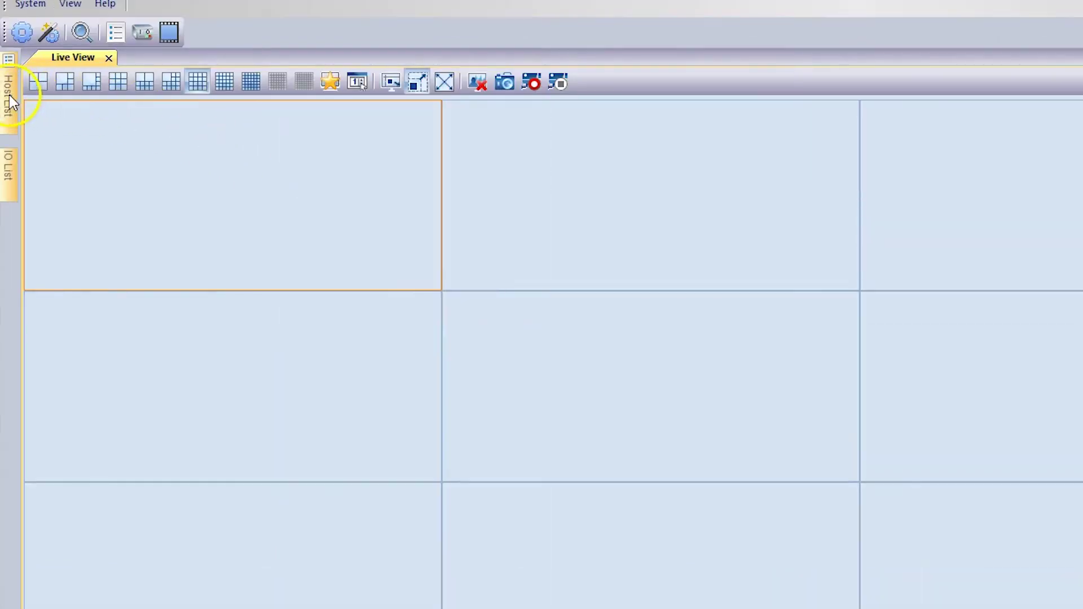
click(13, 101)
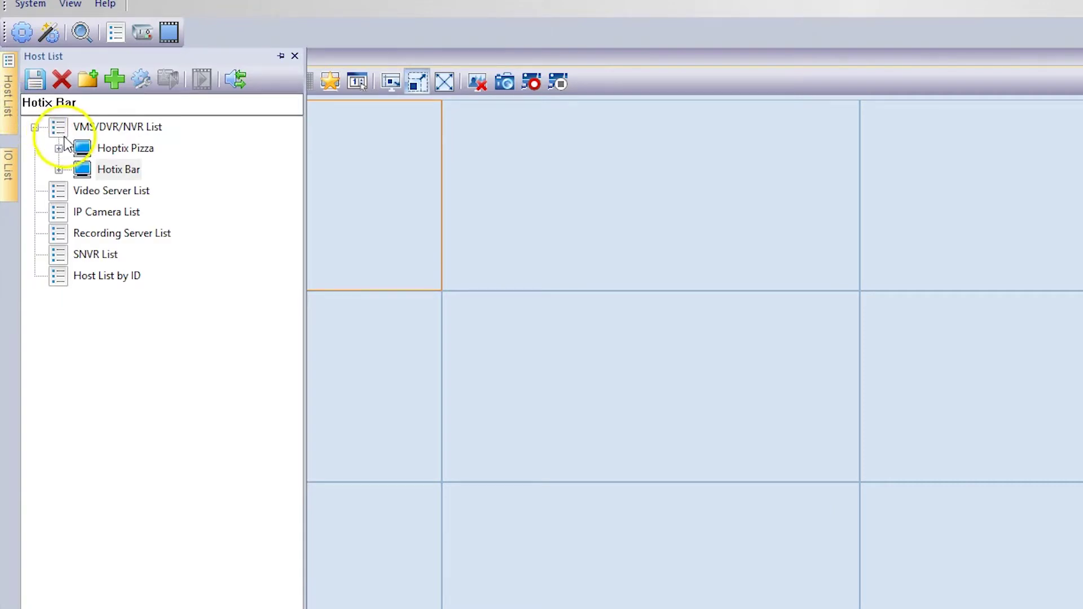
mouse_move(80, 149)
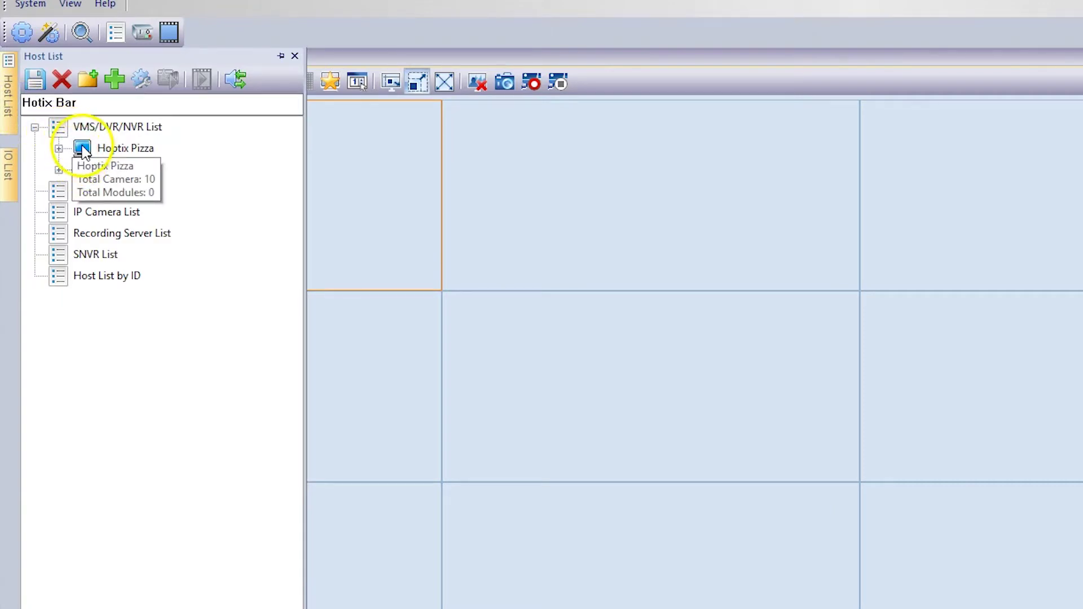
drag(81, 149, 357, 168)
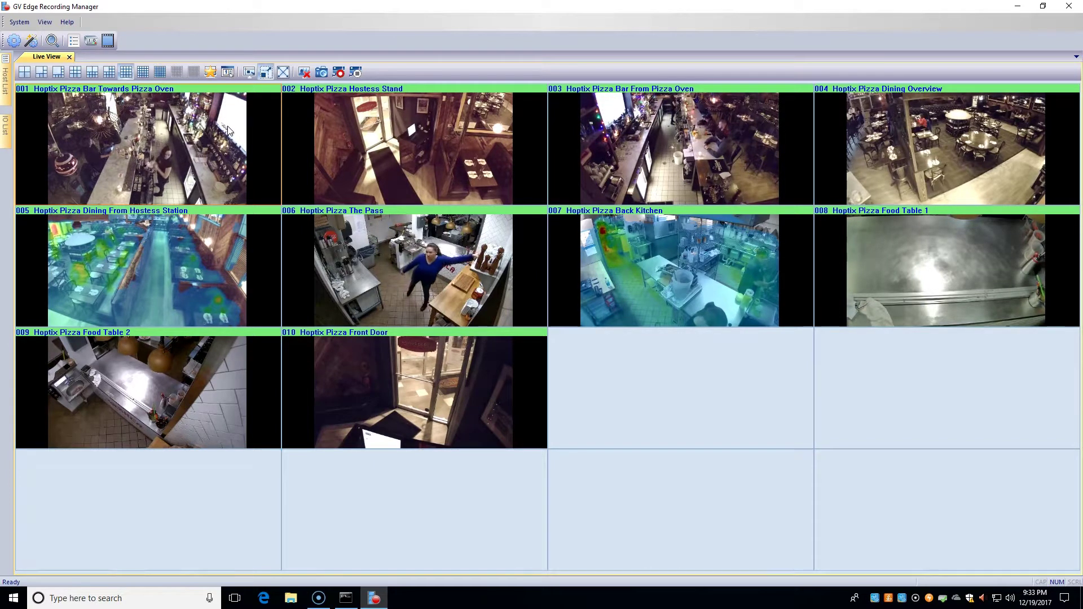
Switch the live view to the 2 x 2 layout, the 3 x 3 layout, and back to the 4 x 4 layout.
click(23, 73)
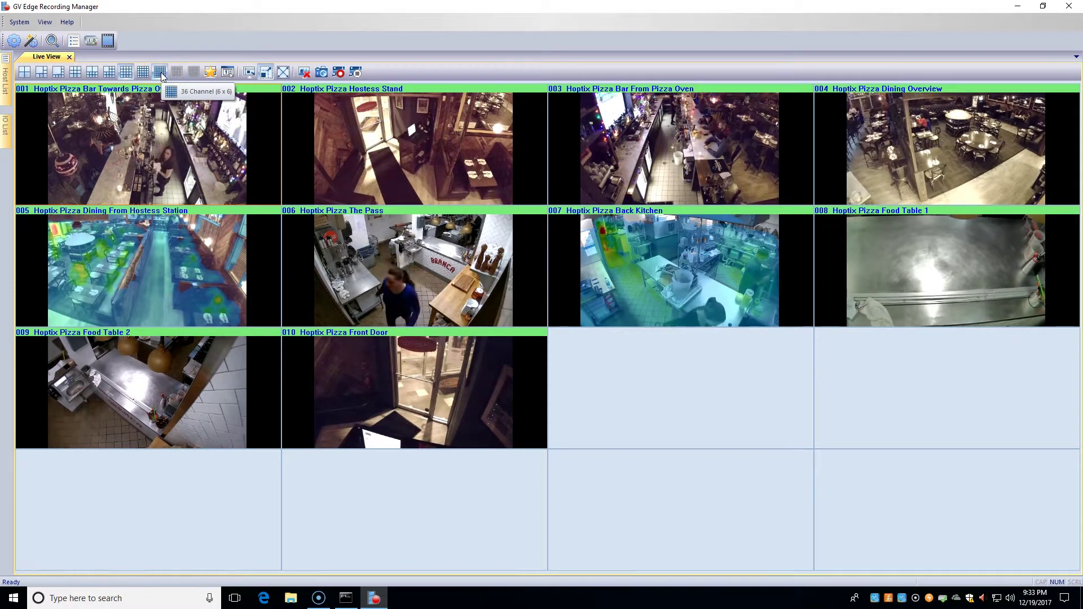
click(23, 74)
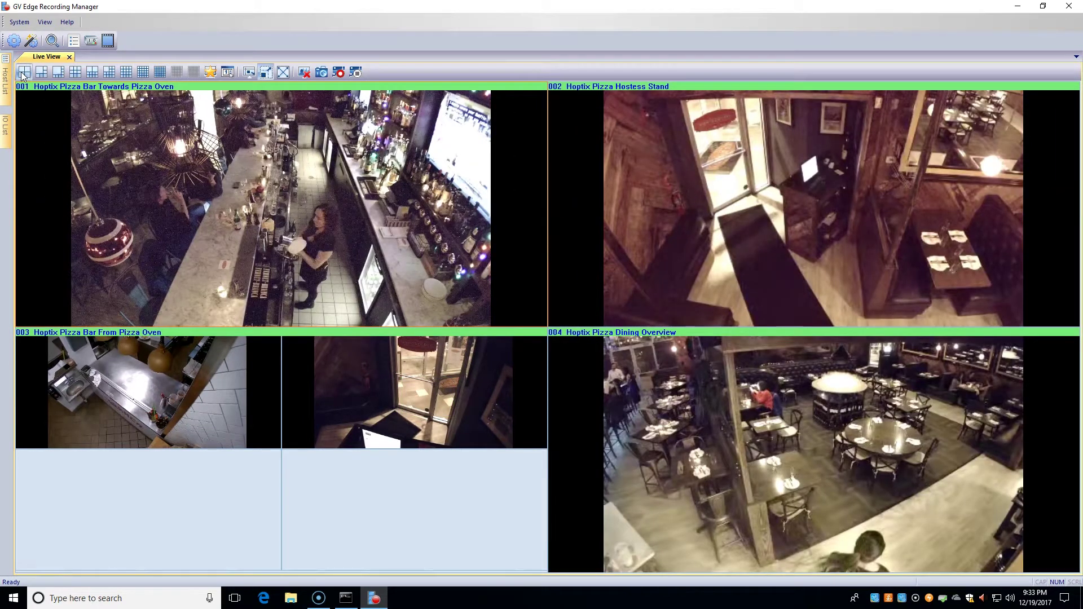
click(91, 73)
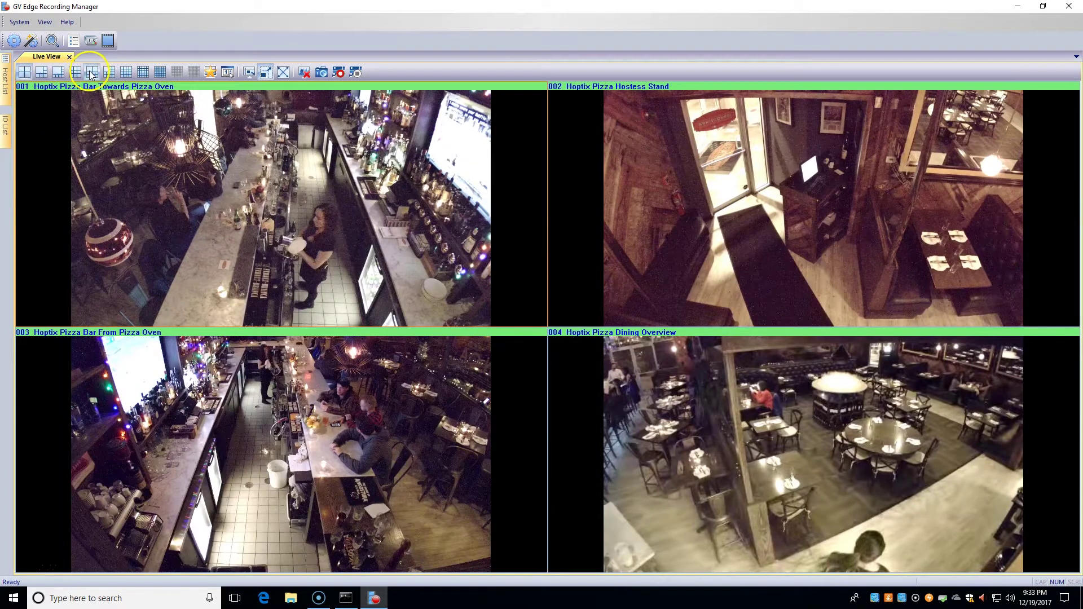
click(76, 72)
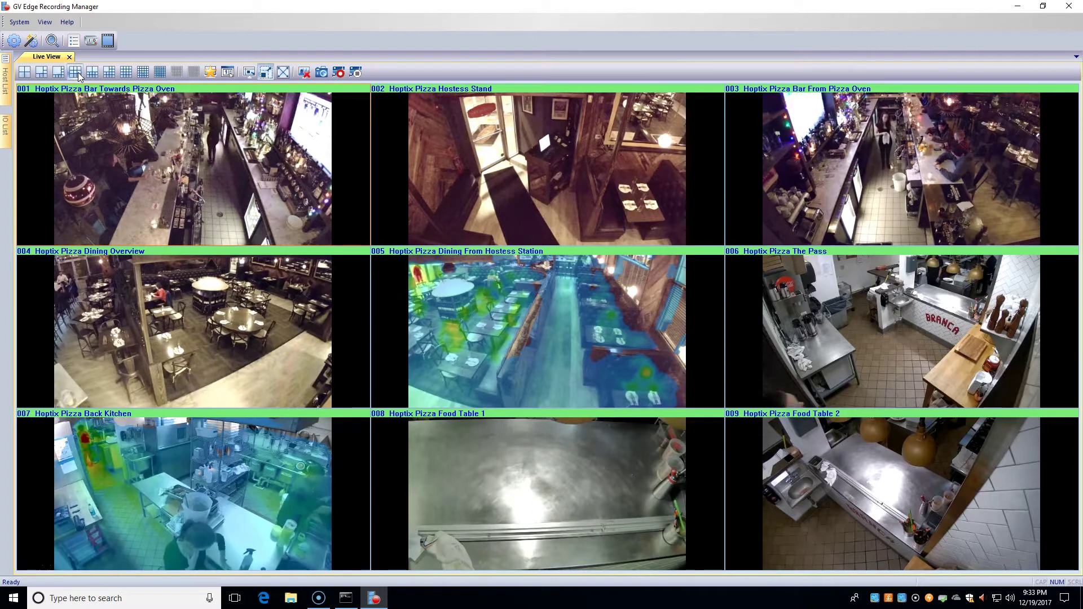
click(126, 72)
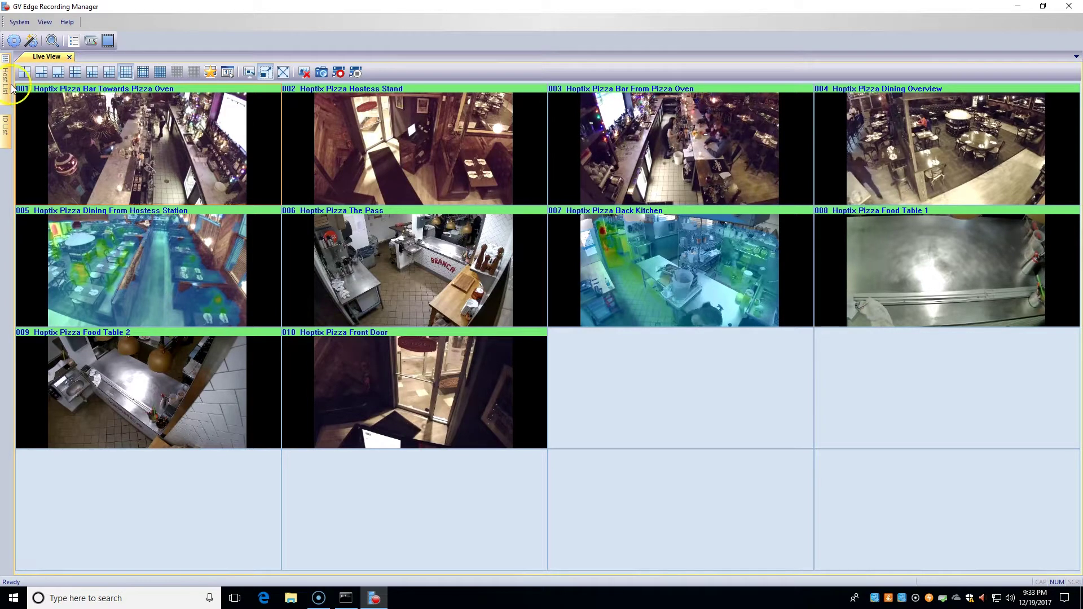
Add the Hotix Bar cameras to the live view, starting from the first empty cell after the Hoptix Pizza Front Door camera.
mouse_move(6, 84)
mouse_move(59, 130)
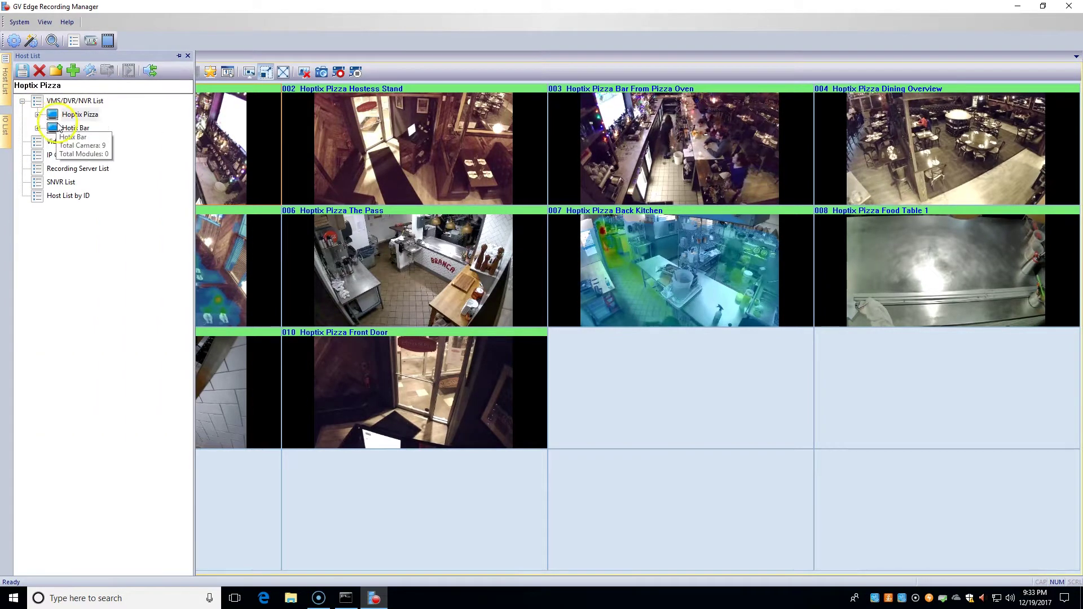
drag(59, 131, 679, 368)
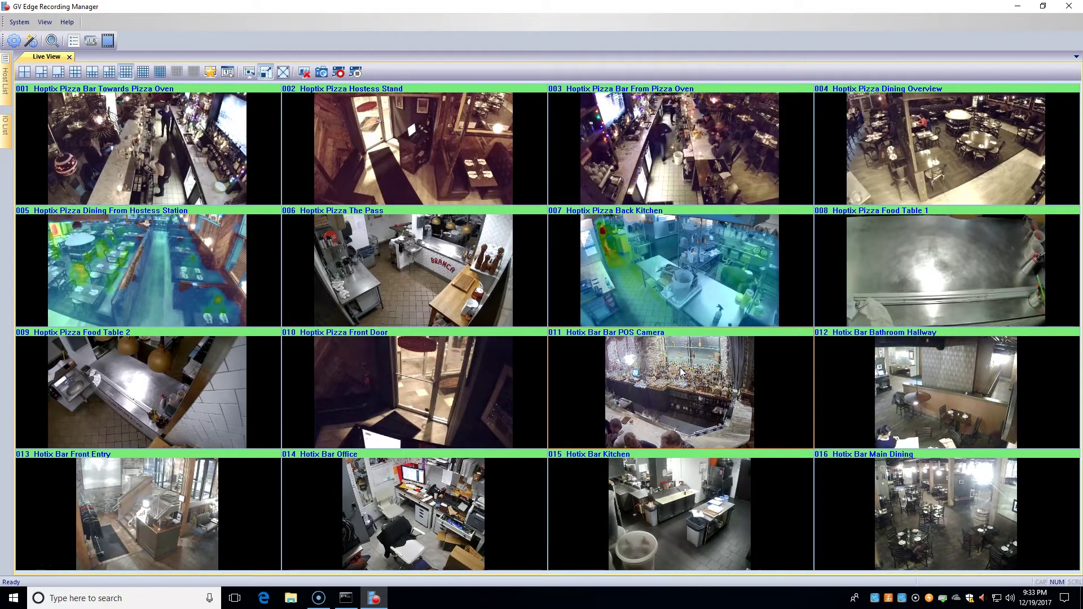
Start a snapshot of the Hoptix Pizza Bar Towards Pizza Oven camera and choose the last employee folder inside Cheers as its destination.
click(186, 139)
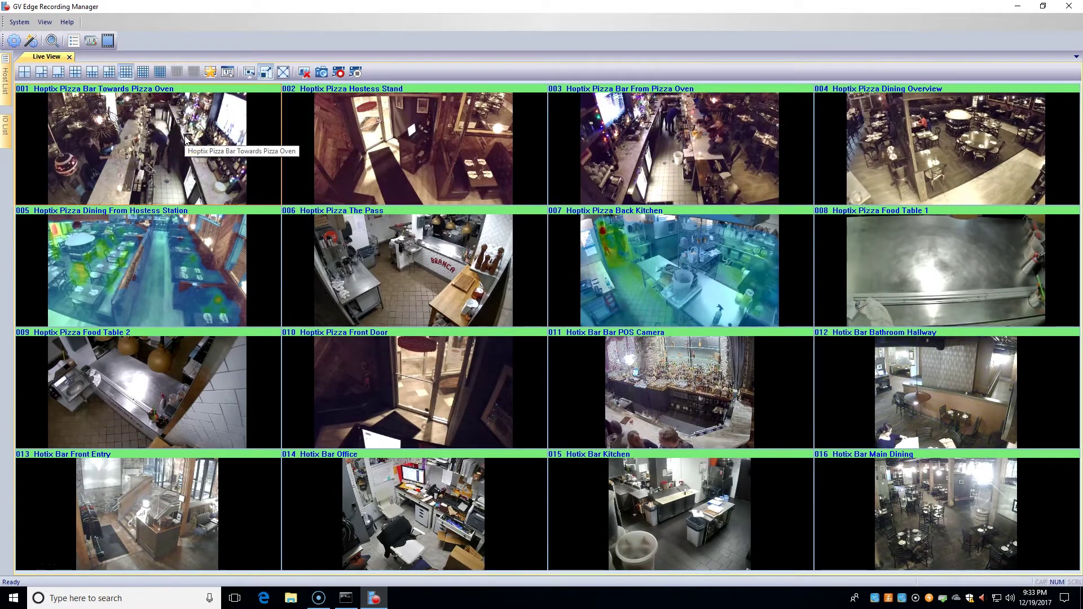
right_click(186, 140)
click(200, 143)
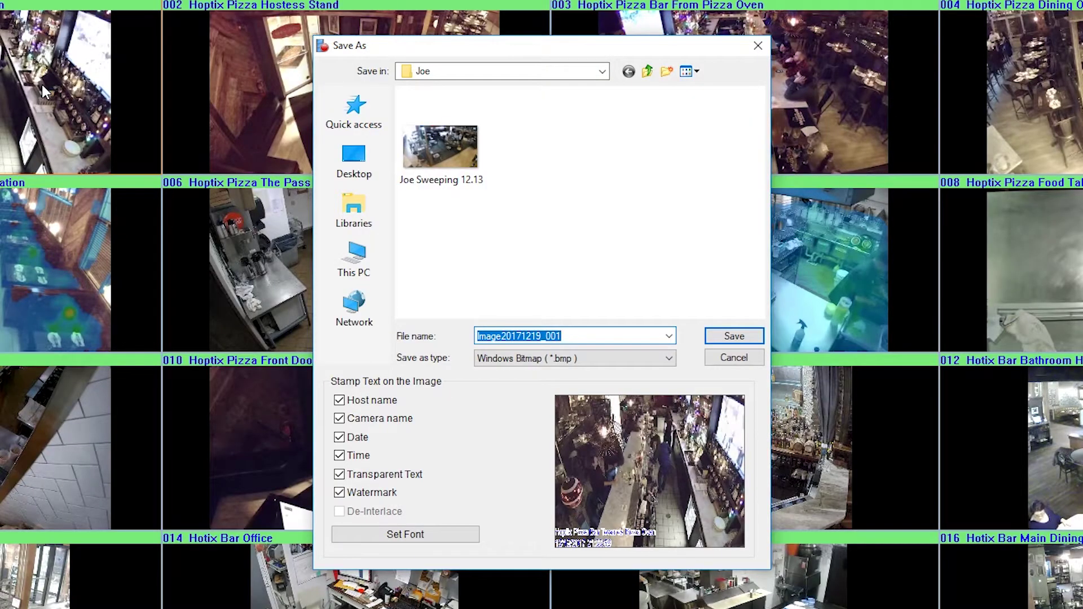
click(647, 71)
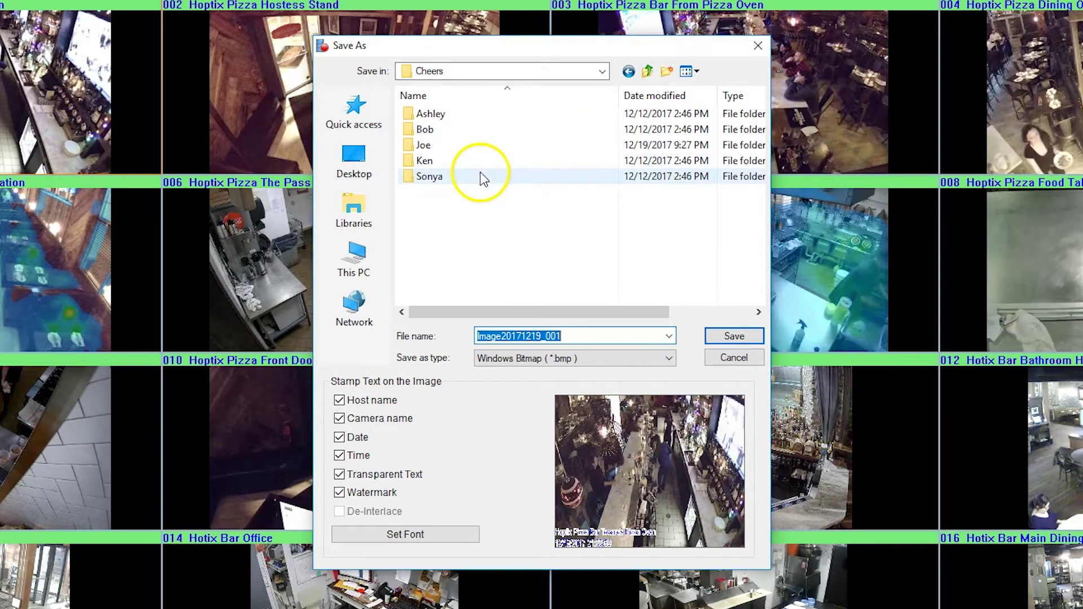
double_click(479, 171)
Save the snapshot as a bitmap named with the employee's first name followed by "Bar Cleaning 12.19".
drag(596, 335, 451, 316)
text(Son)
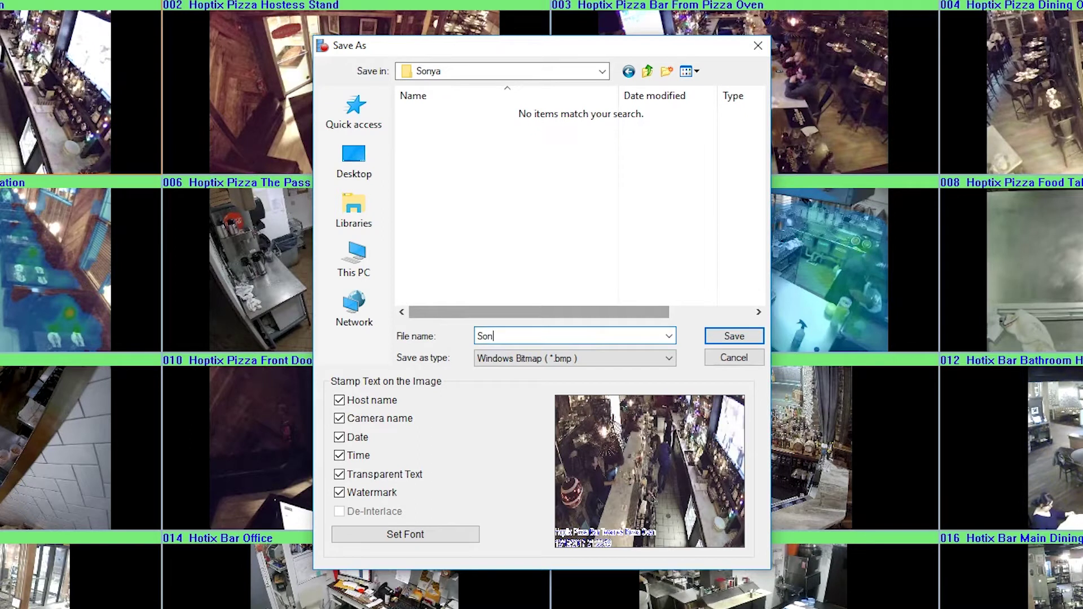
text(ya Ba)
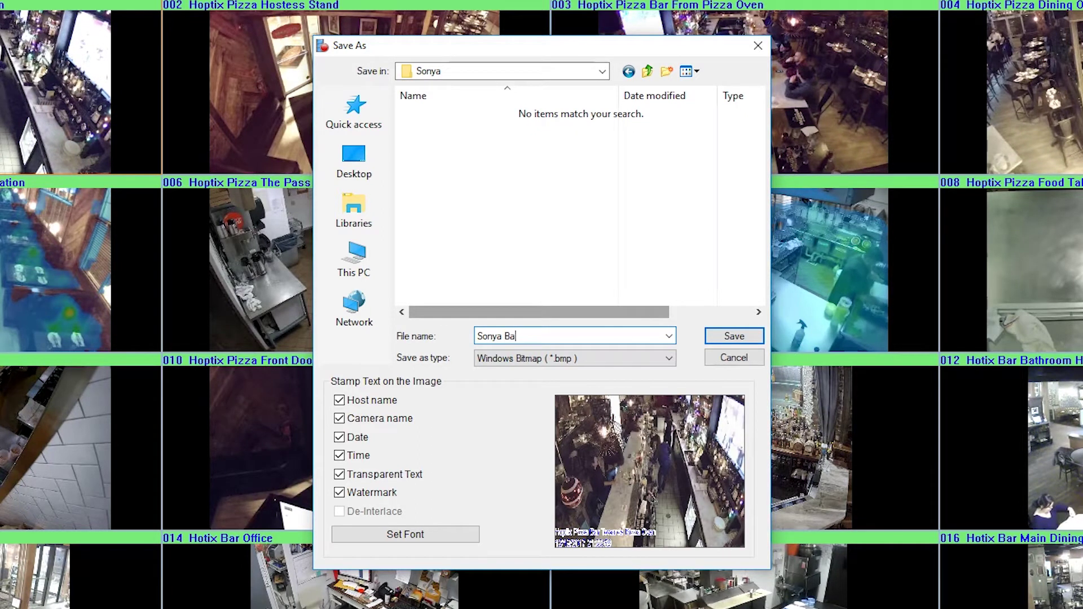
text(r Cleaning )
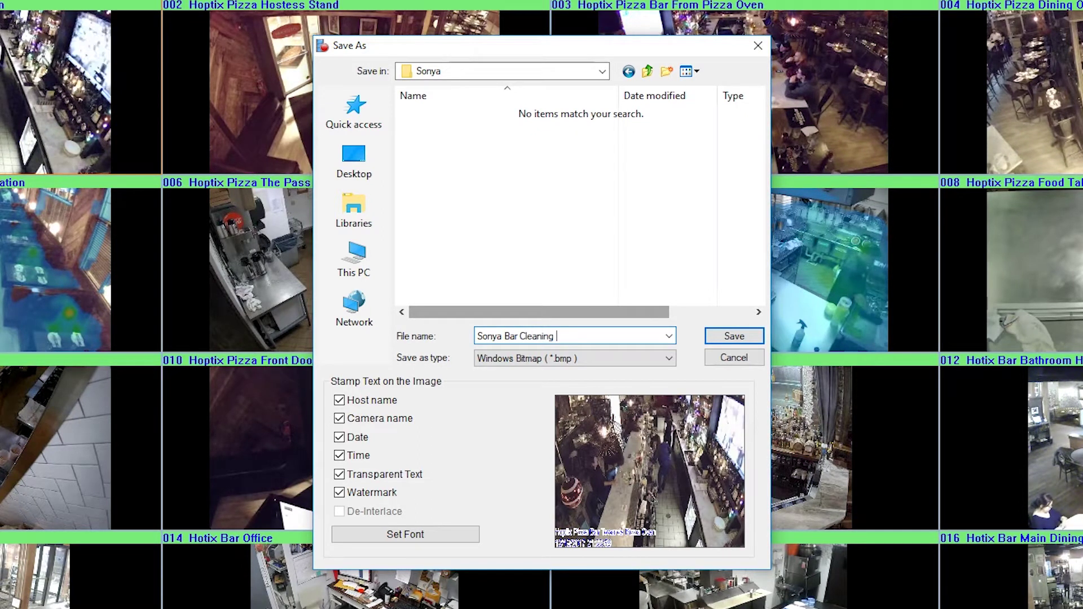
text(1)
text(19.17)
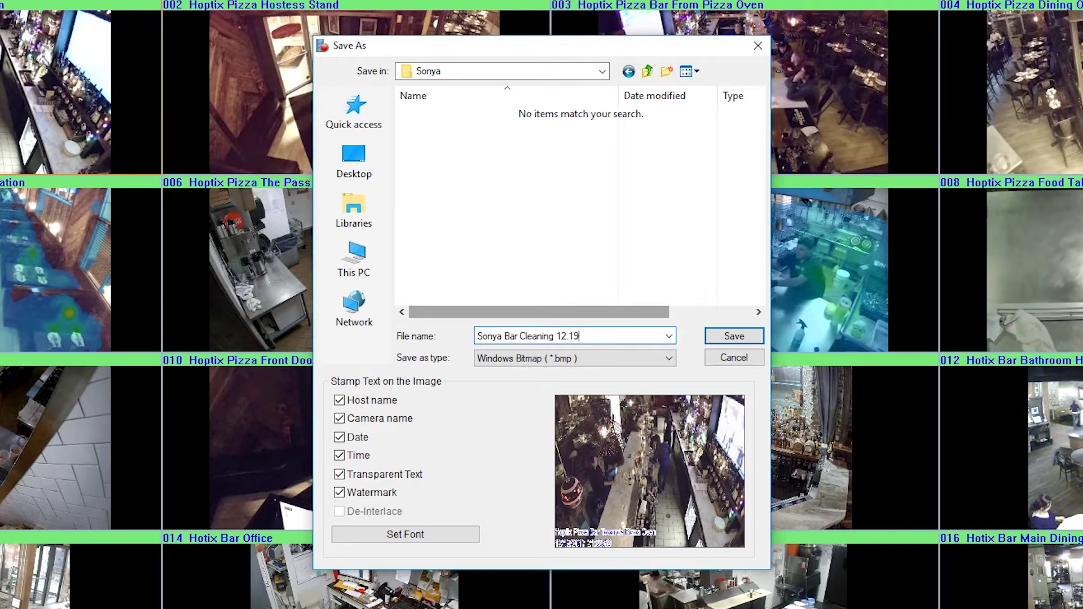
click(731, 334)
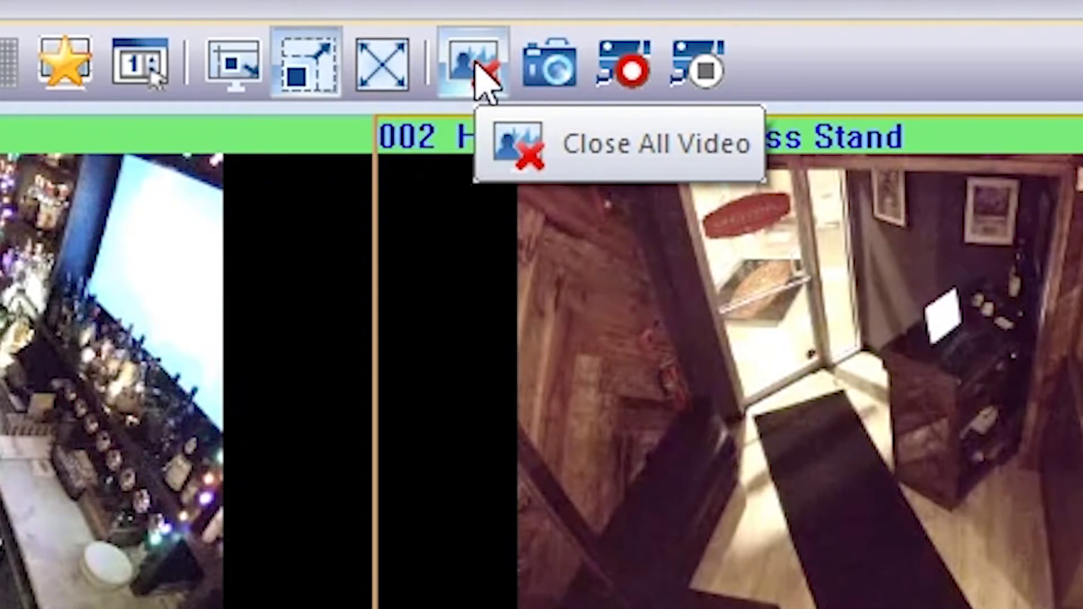
Close all camera videos in the live view.
click(482, 82)
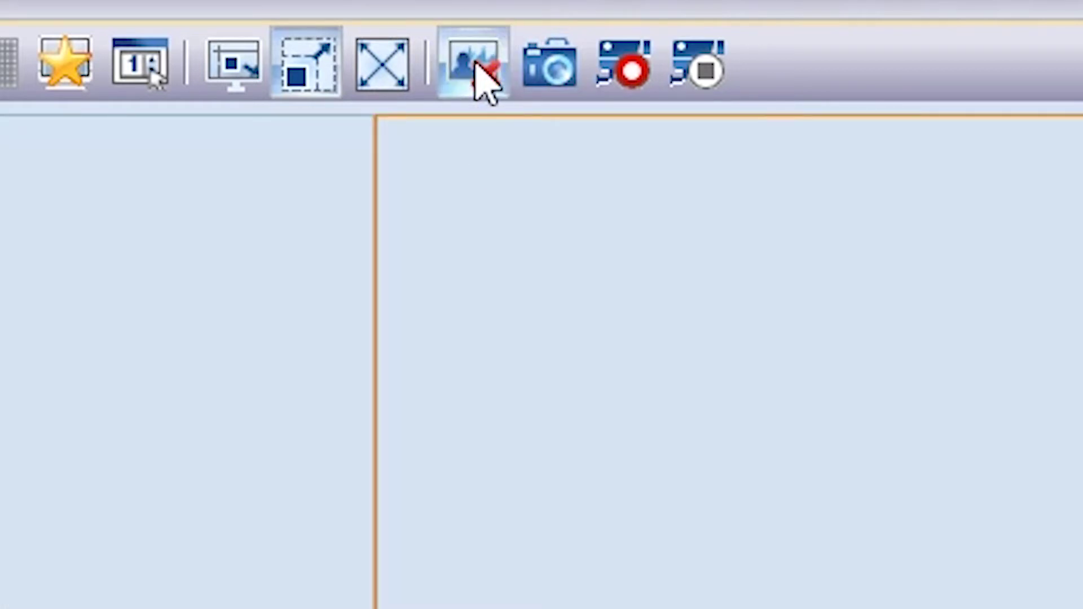